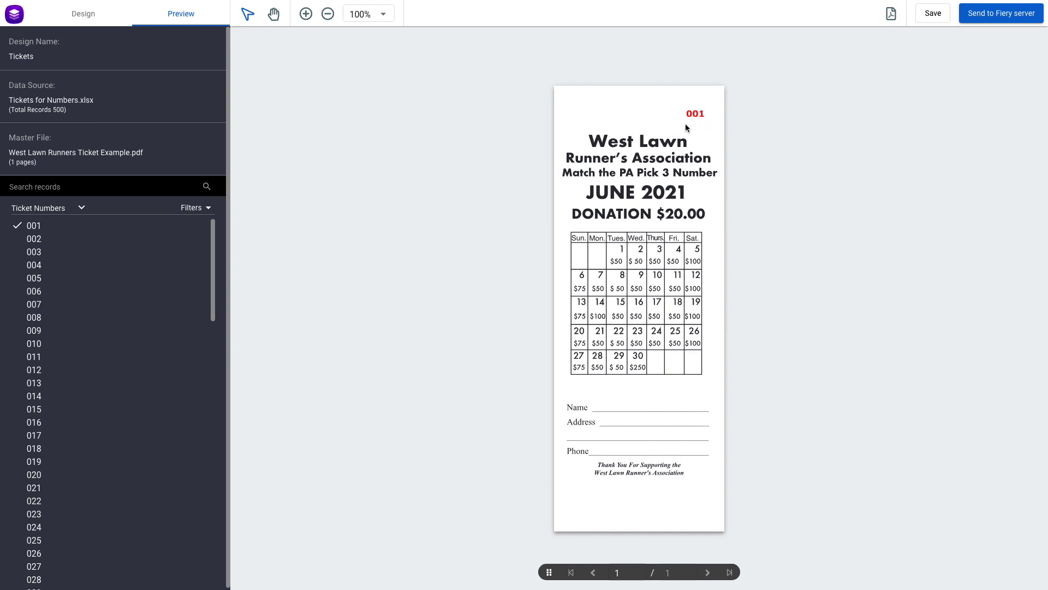
# - Send all ticket records to the Fiery server with Six-Up-VDP-Raffle-Tickets settings, processed and held
pyautogui.click(983, 19)
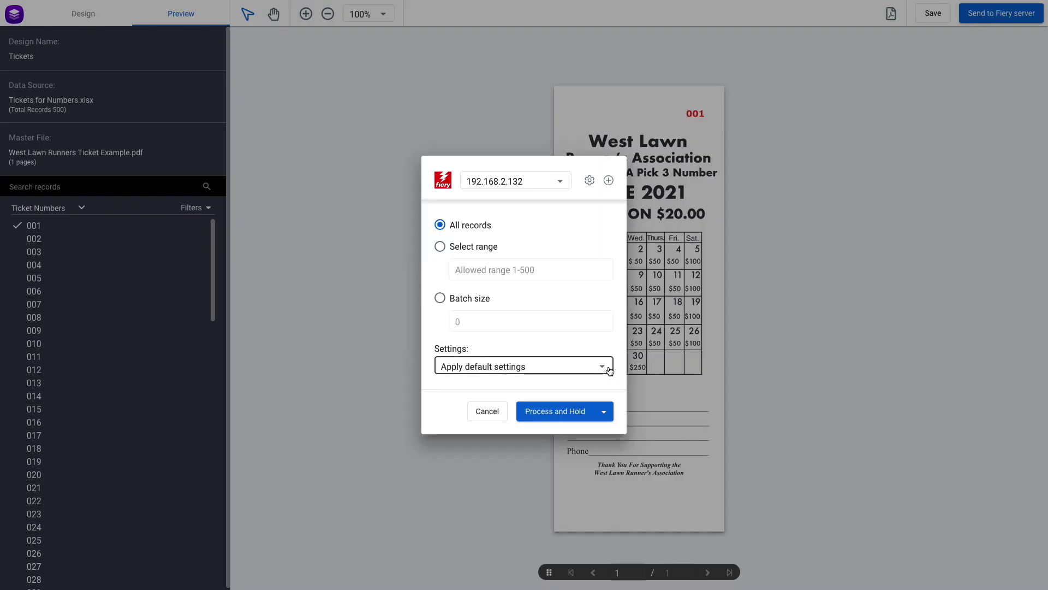
pyautogui.click(607, 371)
pyautogui.scroll(-5, 546, 387)
pyautogui.click(498, 395)
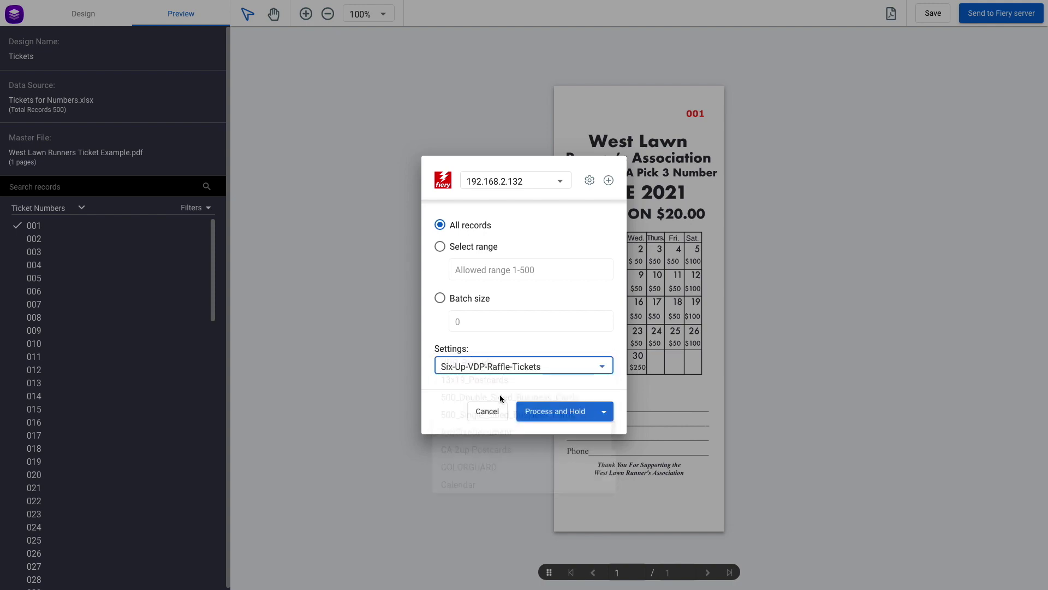
pyautogui.click(535, 410)
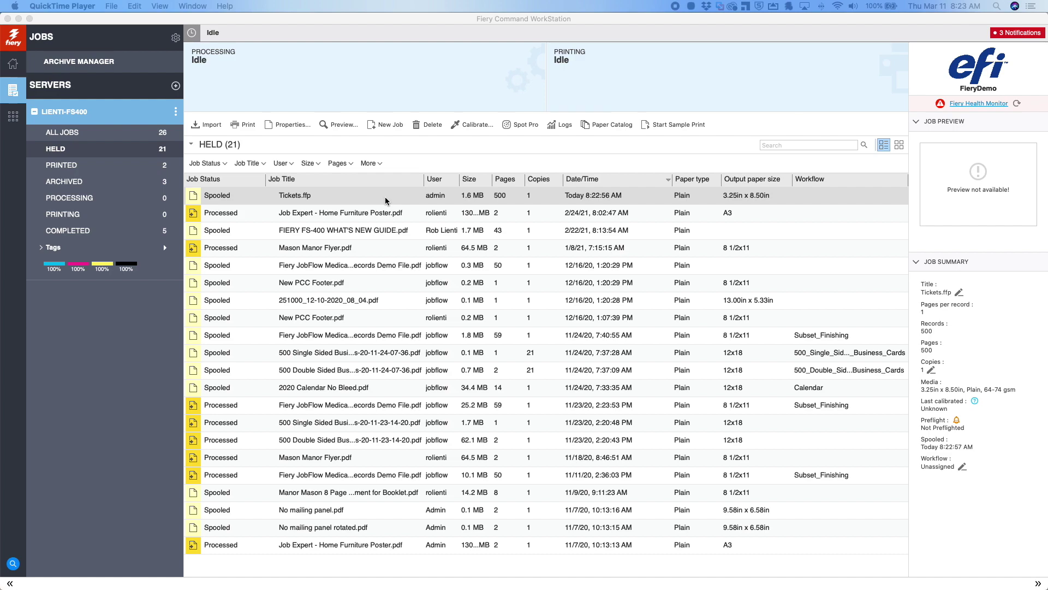
# - Open the held Tickets.ffp job in Fiery Impose
pyautogui.rightClick(386, 201)
pyautogui.click(331, 305)
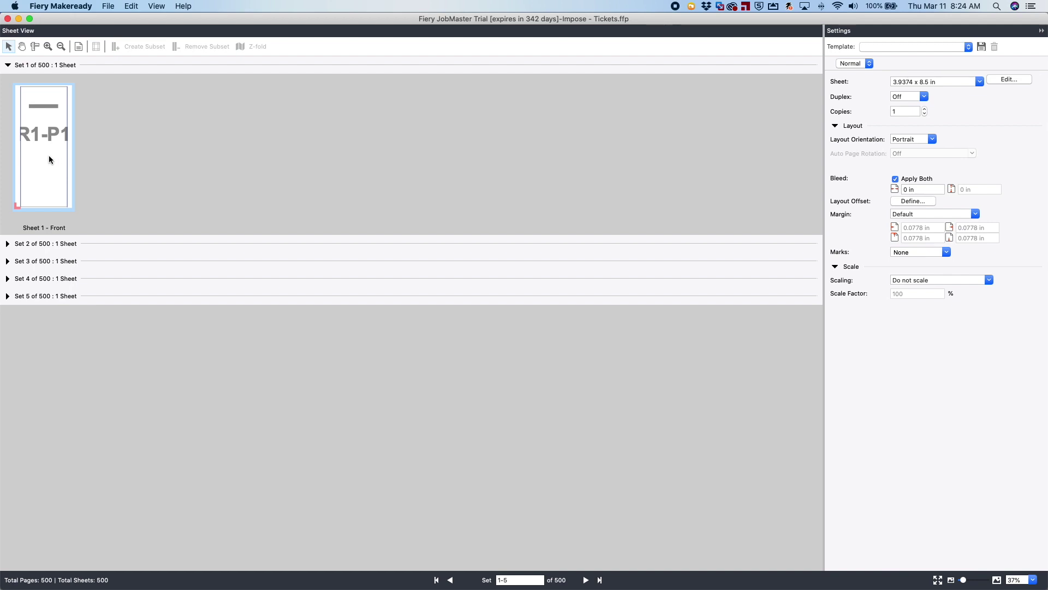
# - Gang the tickets Multi-Record Collate on 13x19 sheets in a 2 x 3 layout
pyautogui.click(980, 81)
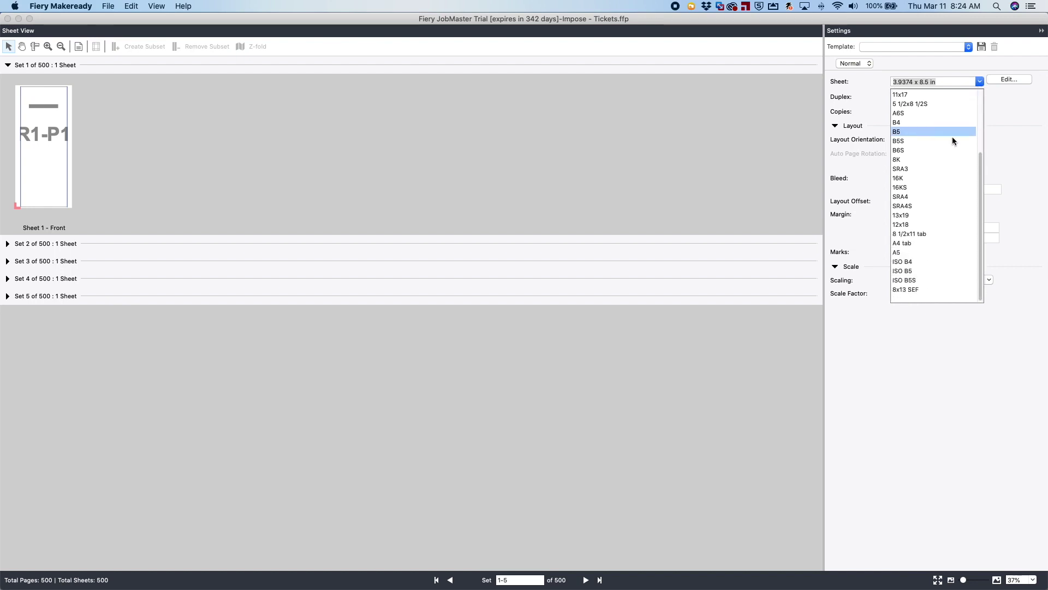
pyautogui.click(915, 214)
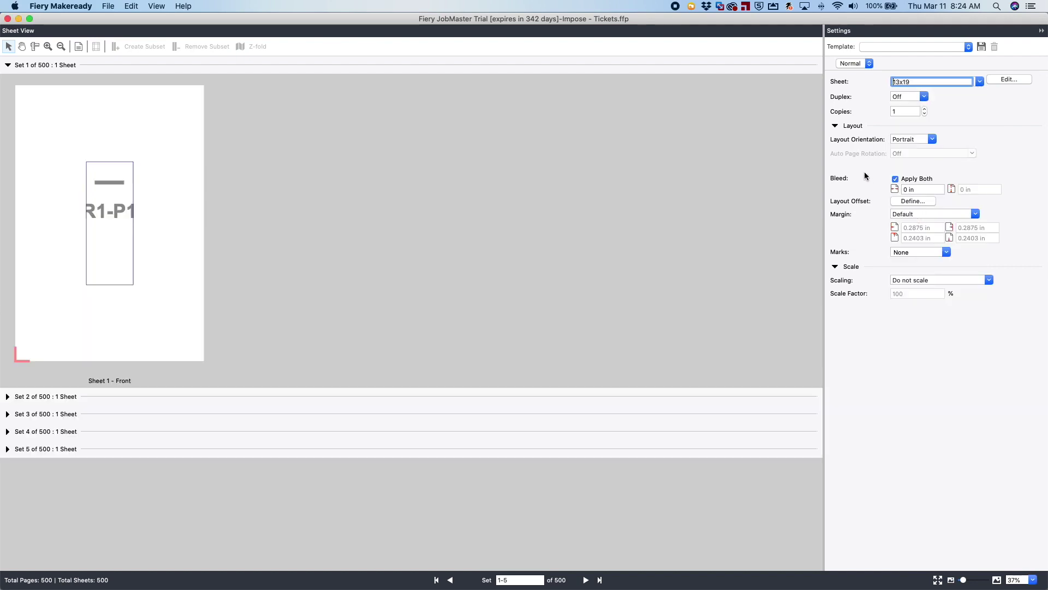
pyautogui.click(870, 64)
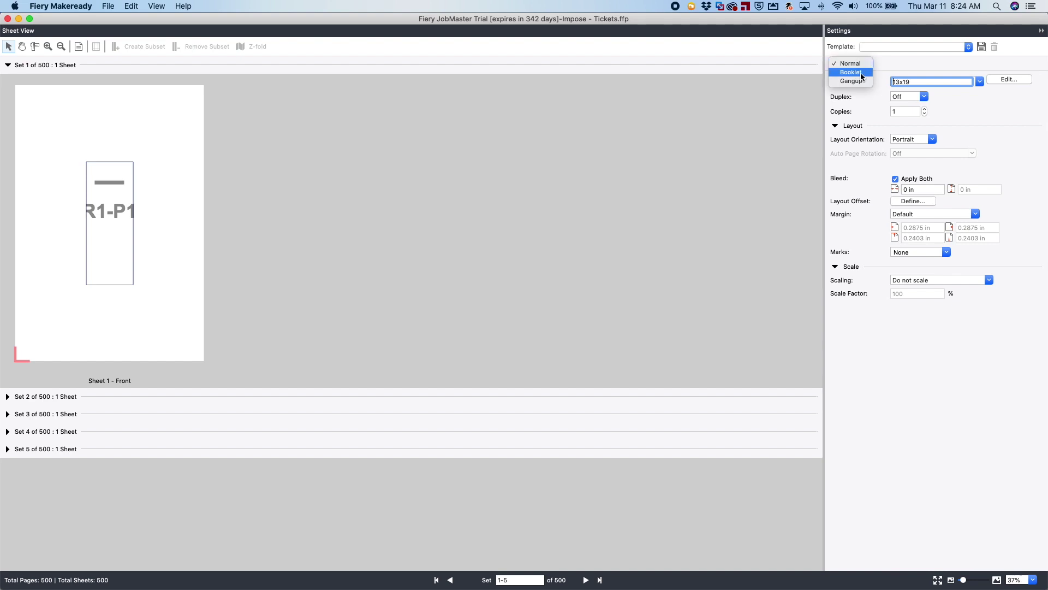
pyautogui.click(855, 80)
pyautogui.click(915, 76)
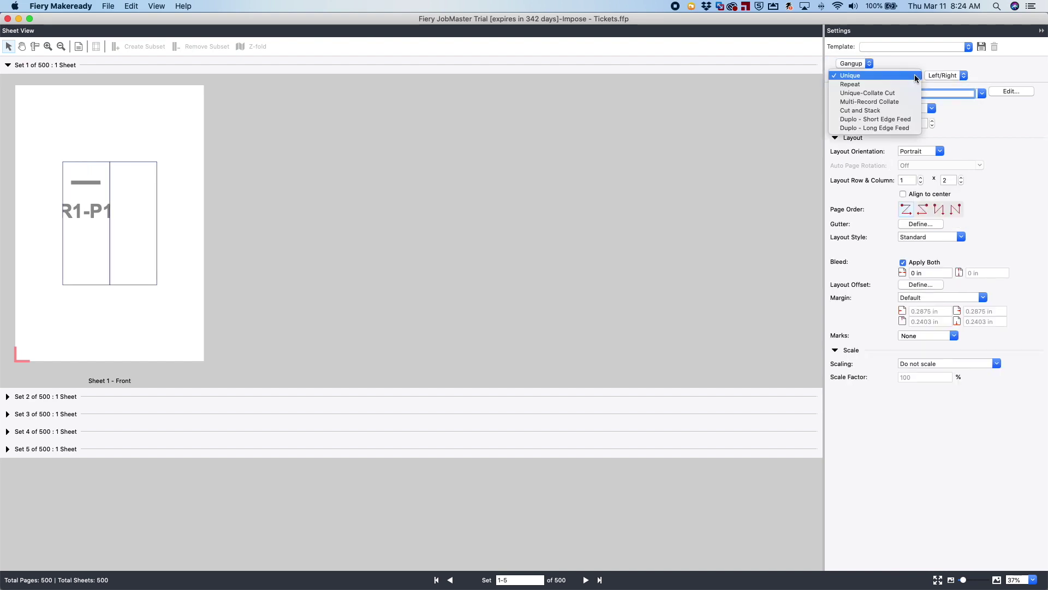
pyautogui.click(902, 105)
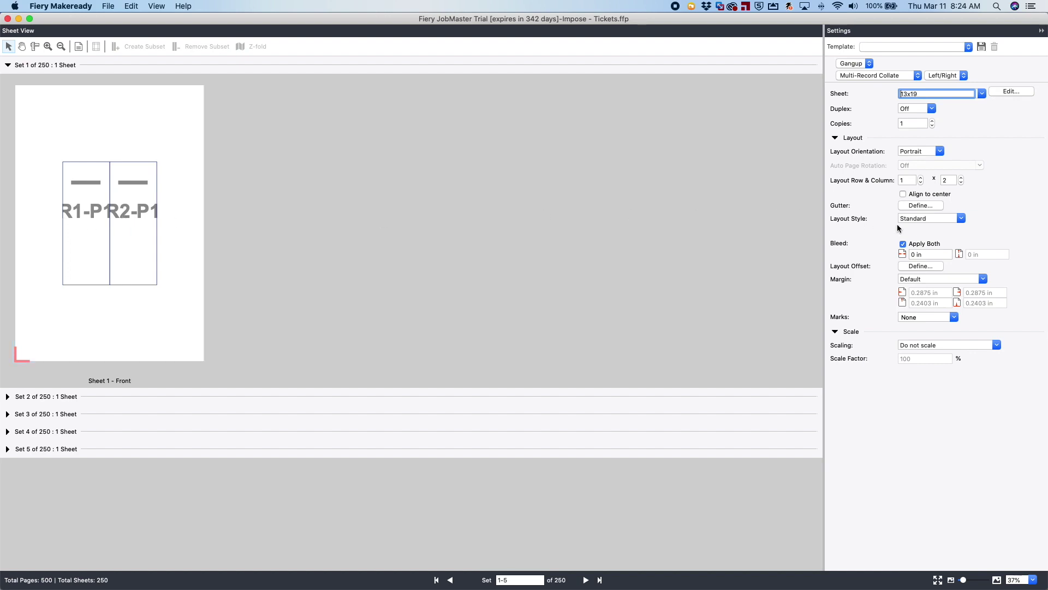
pyautogui.click(961, 178)
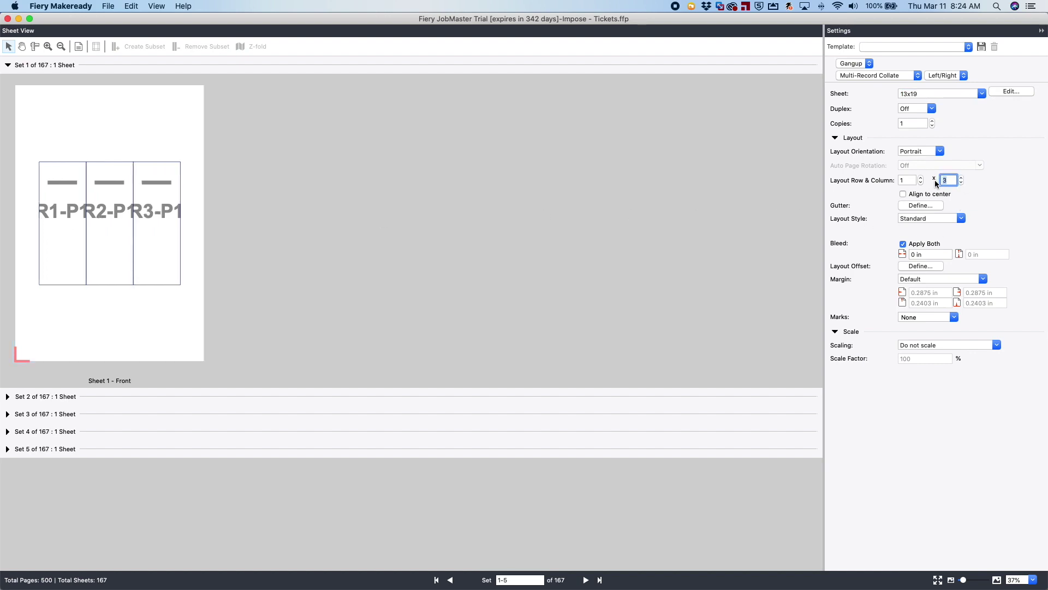
pyautogui.click(920, 178)
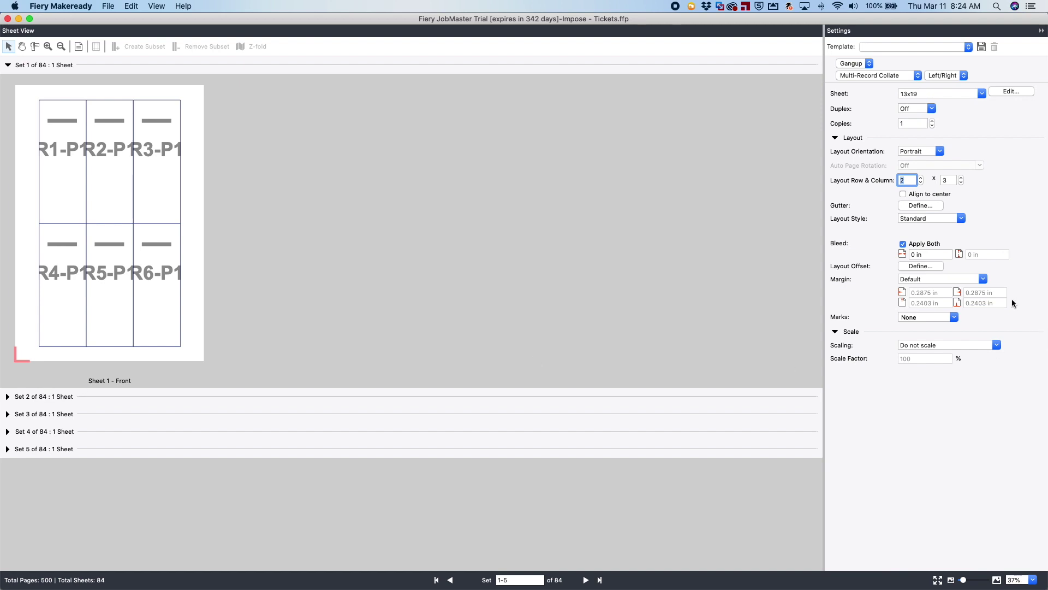
# - Set all gutters between the tickets to 0.125 in
pyautogui.click(920, 205)
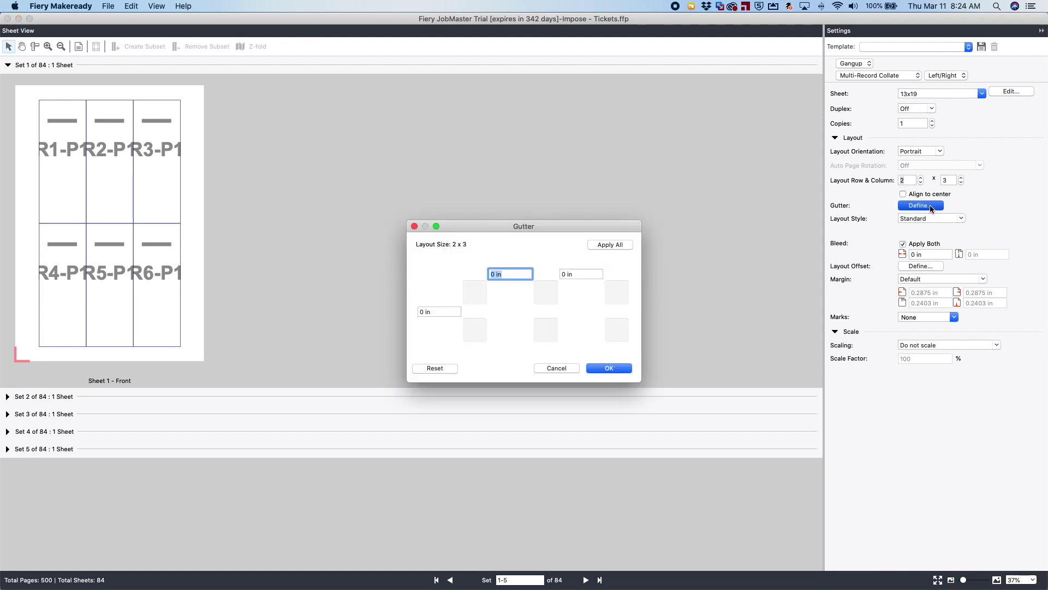
pyautogui.write('.125')
pyautogui.click(609, 247)
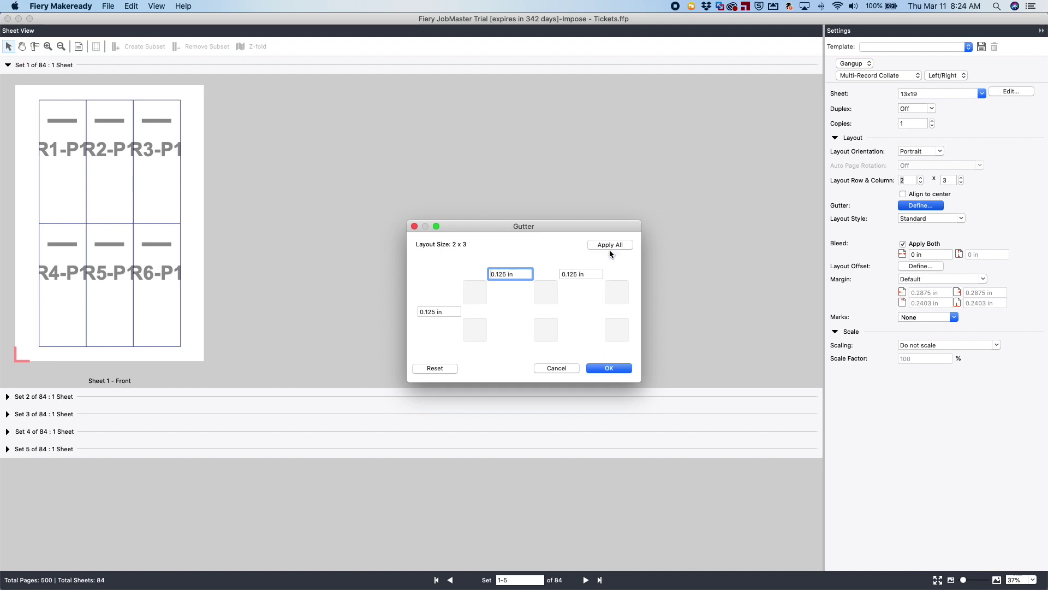
pyautogui.click(610, 368)
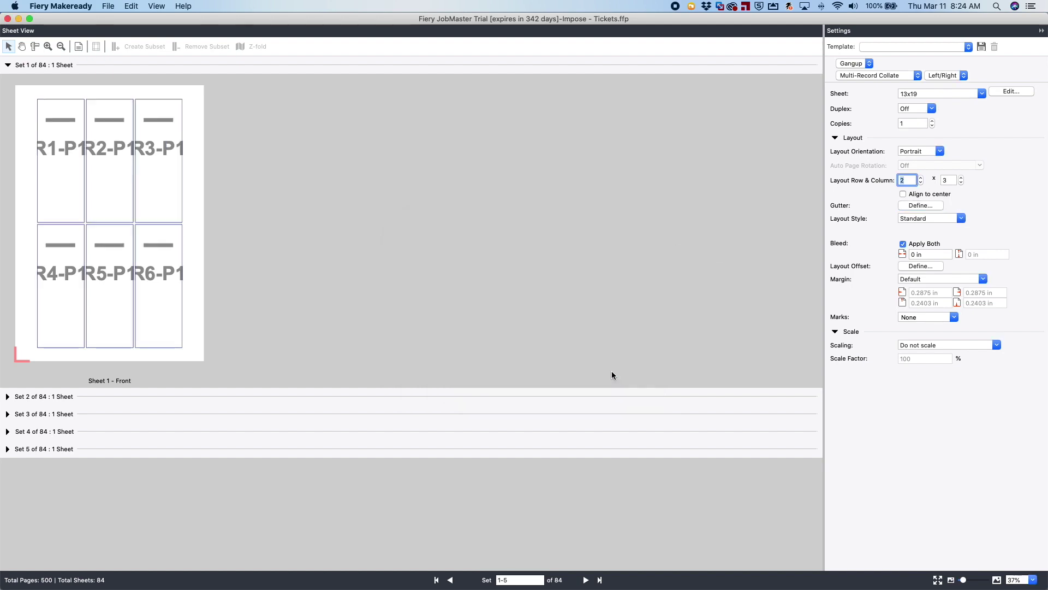
# - Add trim marks to the sheet
pyautogui.click(955, 318)
pyautogui.click(903, 369)
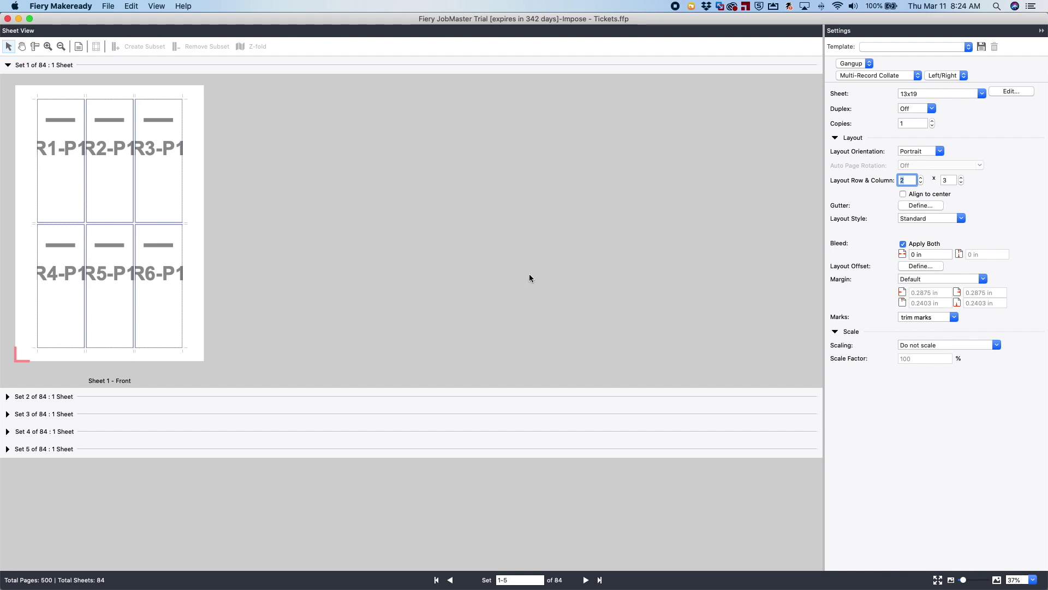
pyautogui.click(170, 164)
pyautogui.click(984, 50)
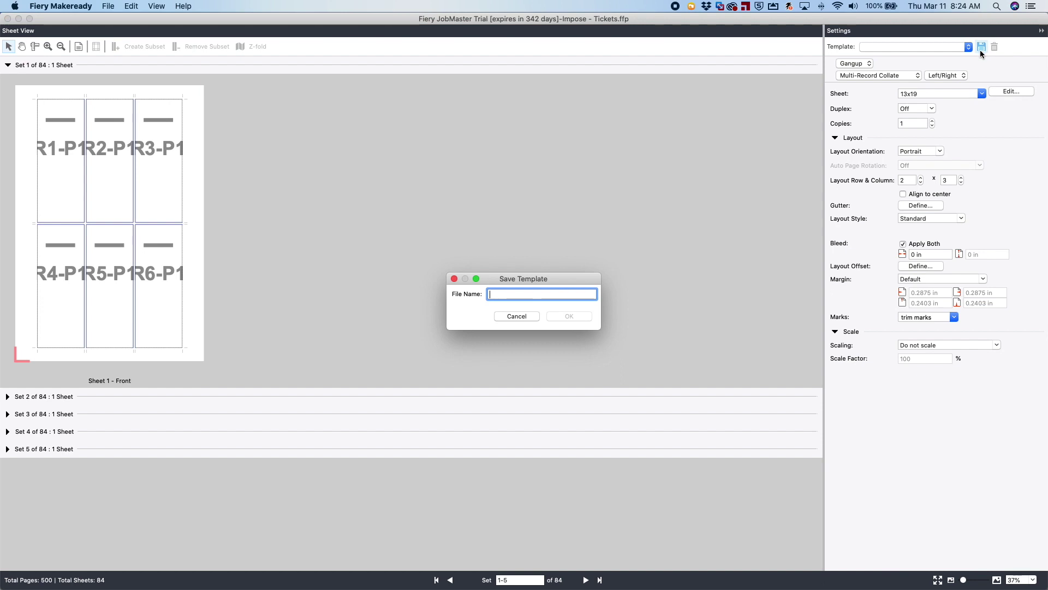
# - Save the layout as the 'VDP Tickets' template and close Impose without saving the job
pyautogui.write('VDP Tickets')
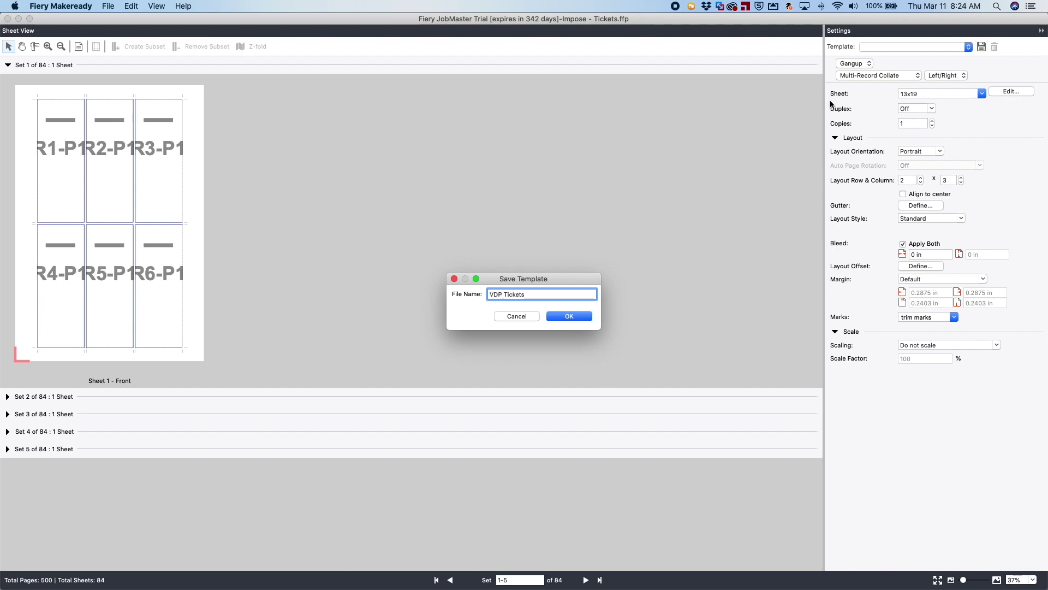
pyautogui.click(569, 318)
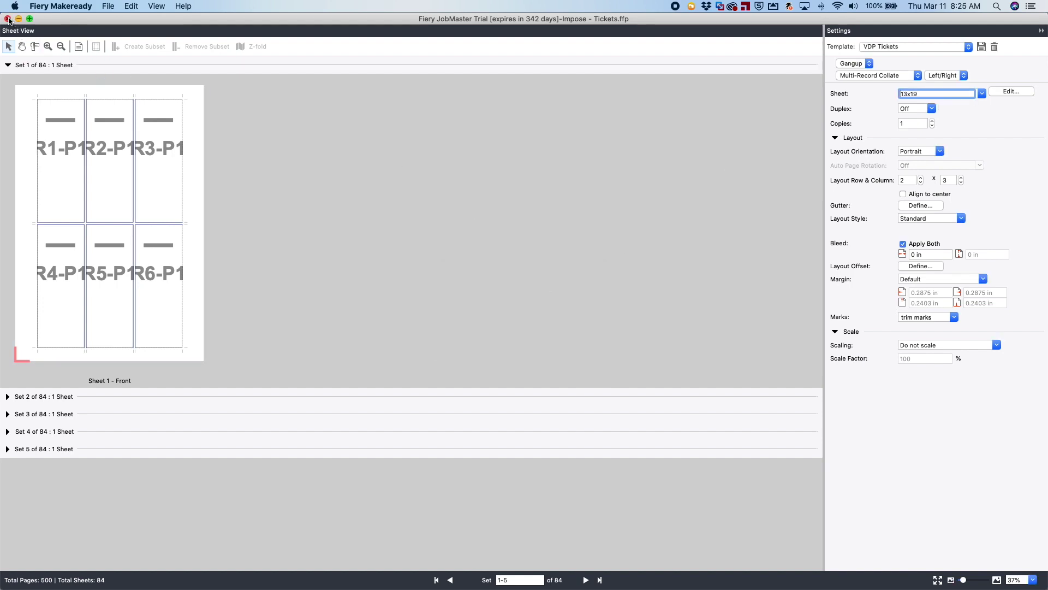
pyautogui.click(8, 19)
pyautogui.click(461, 337)
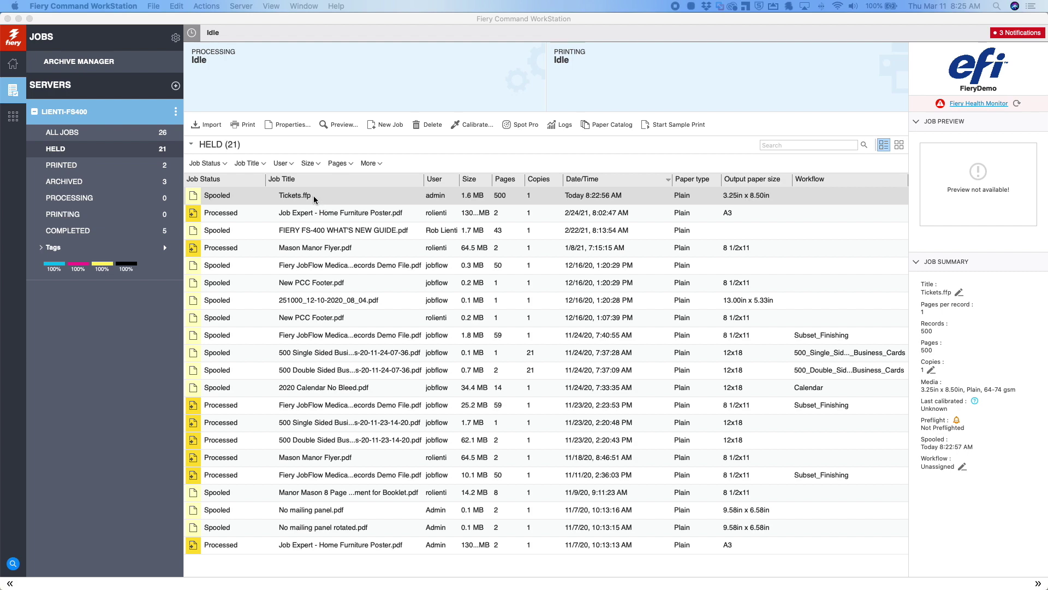
# - In Tickets.ffp Job Properties, set the media to 13x19 Raffle Tickets Stock from the Paper Catalog
pyautogui.rightClick(316, 199)
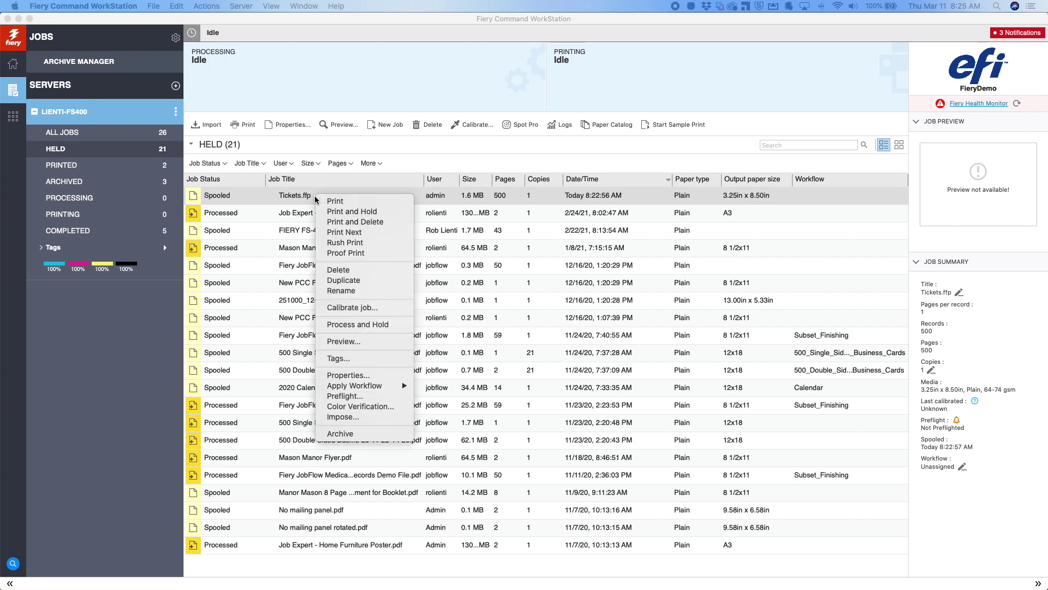
pyautogui.click(349, 375)
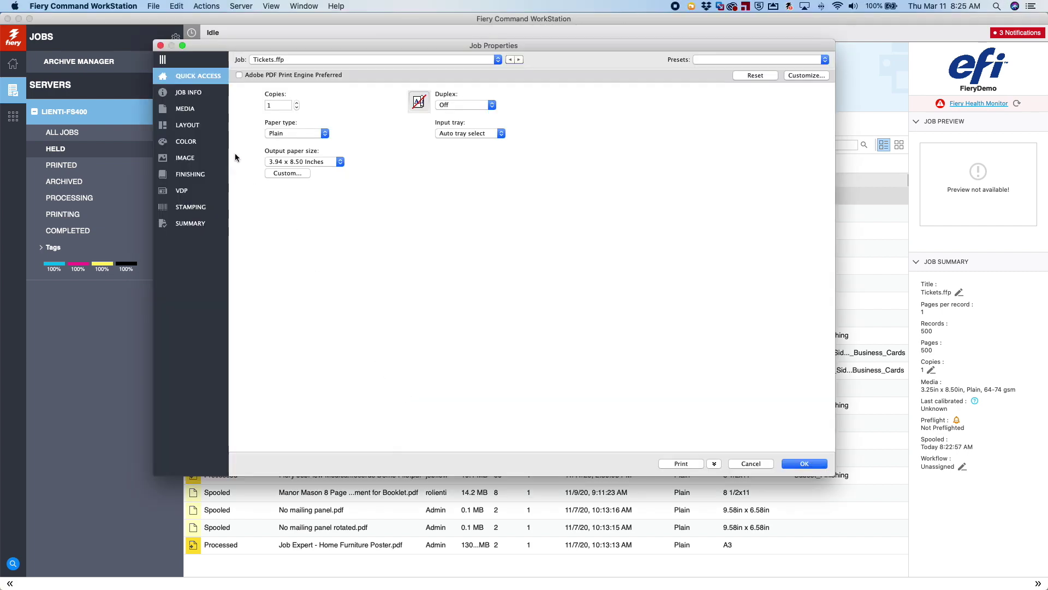
pyautogui.click(207, 112)
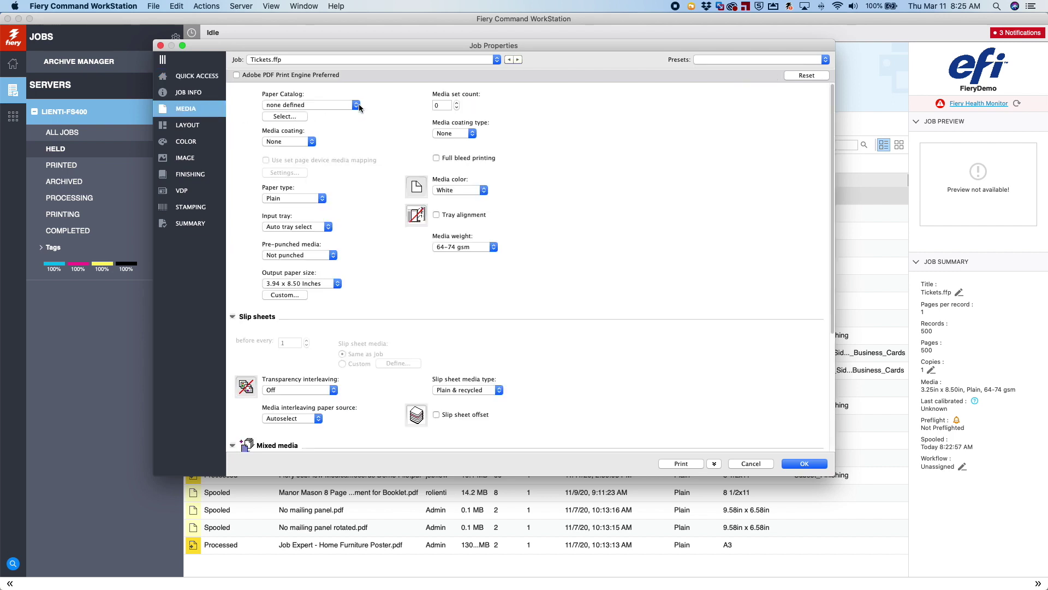
pyautogui.click(356, 104)
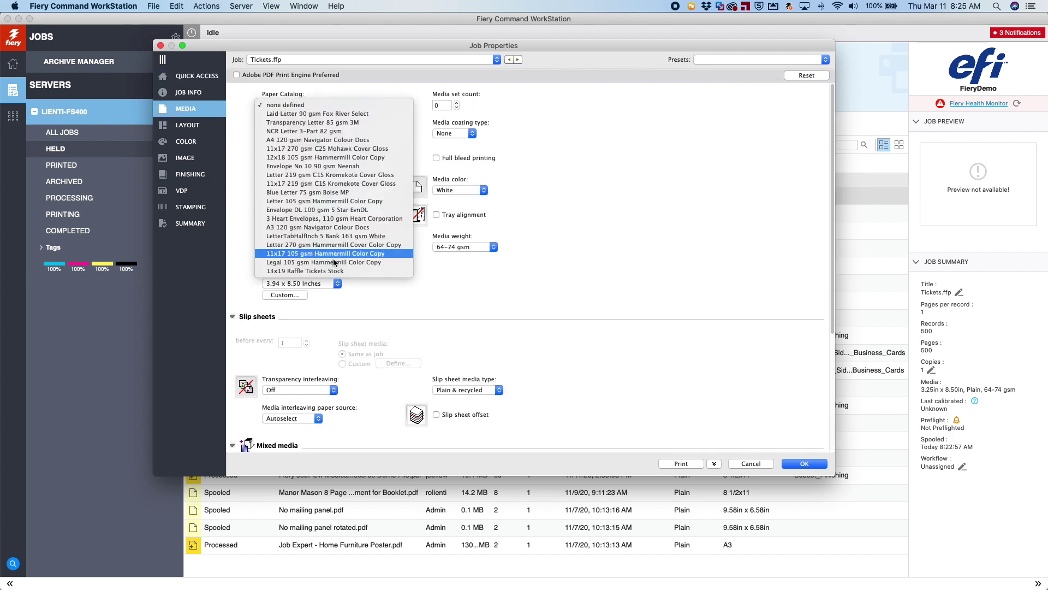
pyautogui.click(322, 270)
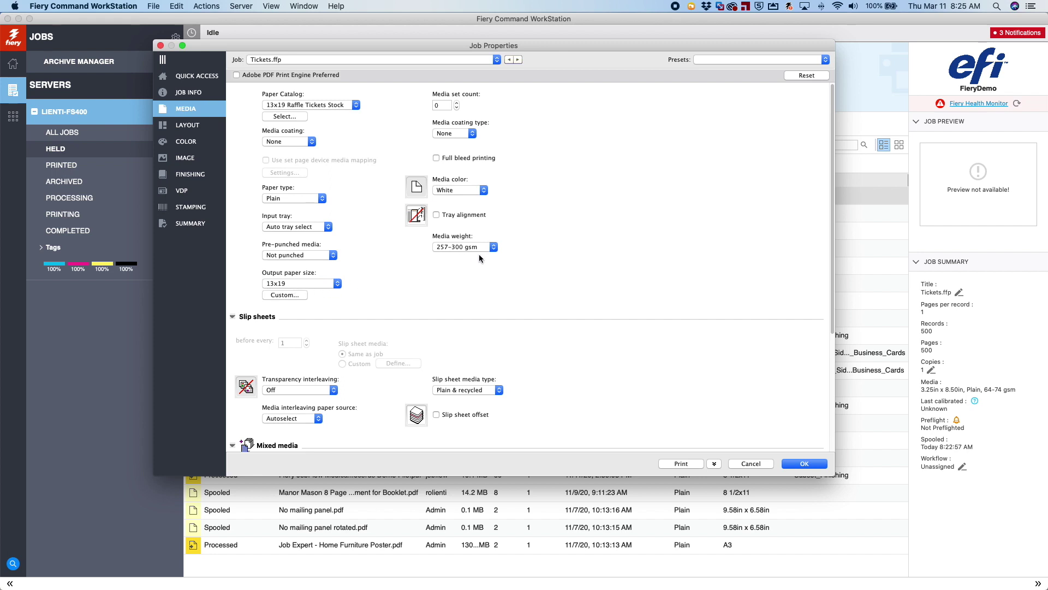
pyautogui.click(195, 127)
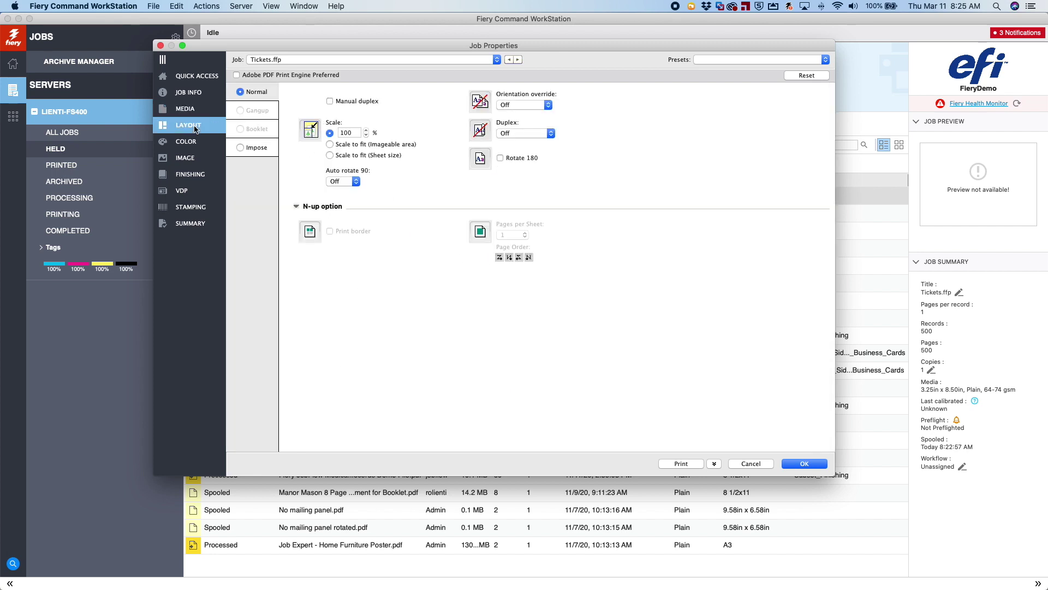
# - Set the job's layout to Impose using the VDP Tickets template
pyautogui.click(242, 147)
pyautogui.click(408, 107)
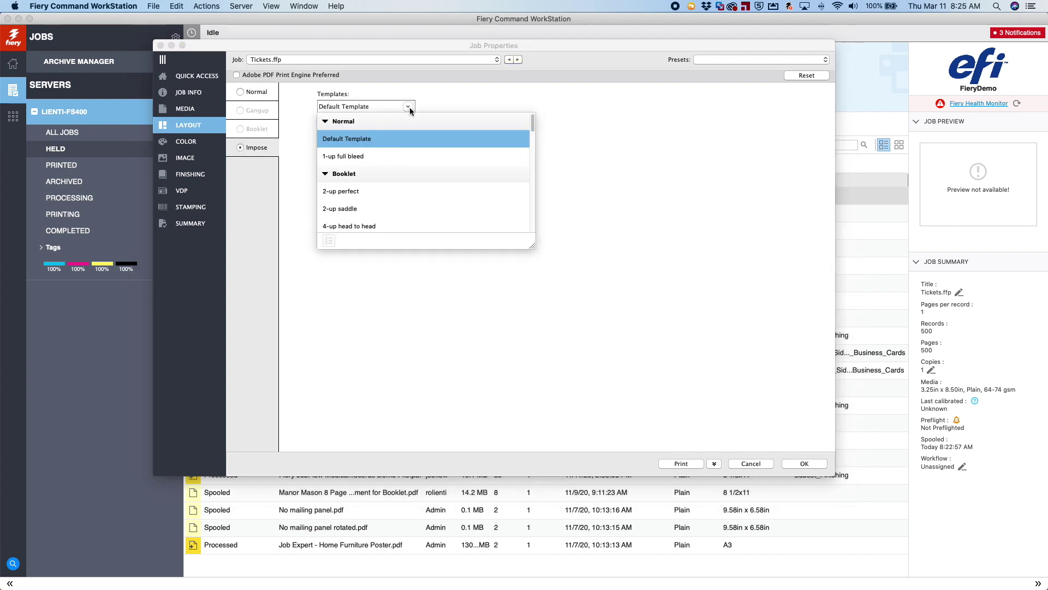
pyautogui.moveTo(536, 128); pyautogui.dragTo(475, 230)
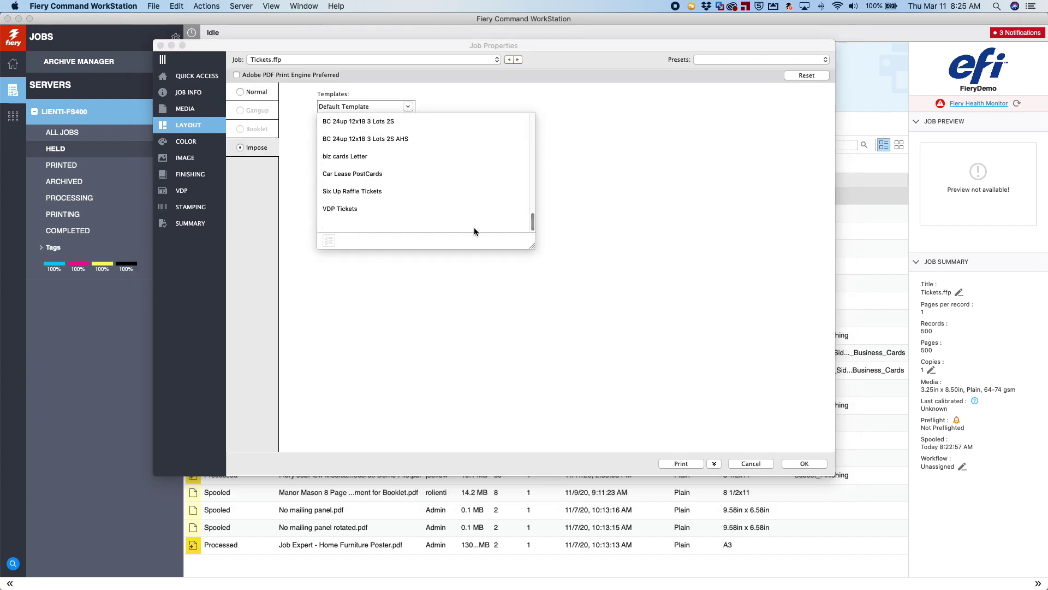
pyautogui.click(347, 215)
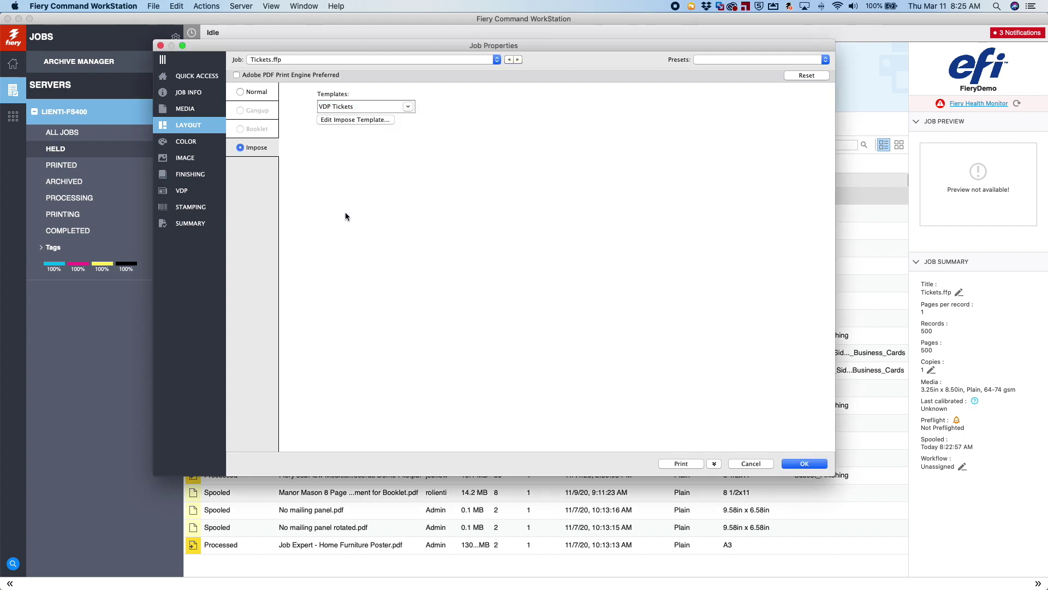
# - Save these settings as the server preset 'VDP_Tickets' and close Job Properties
pyautogui.click(825, 60)
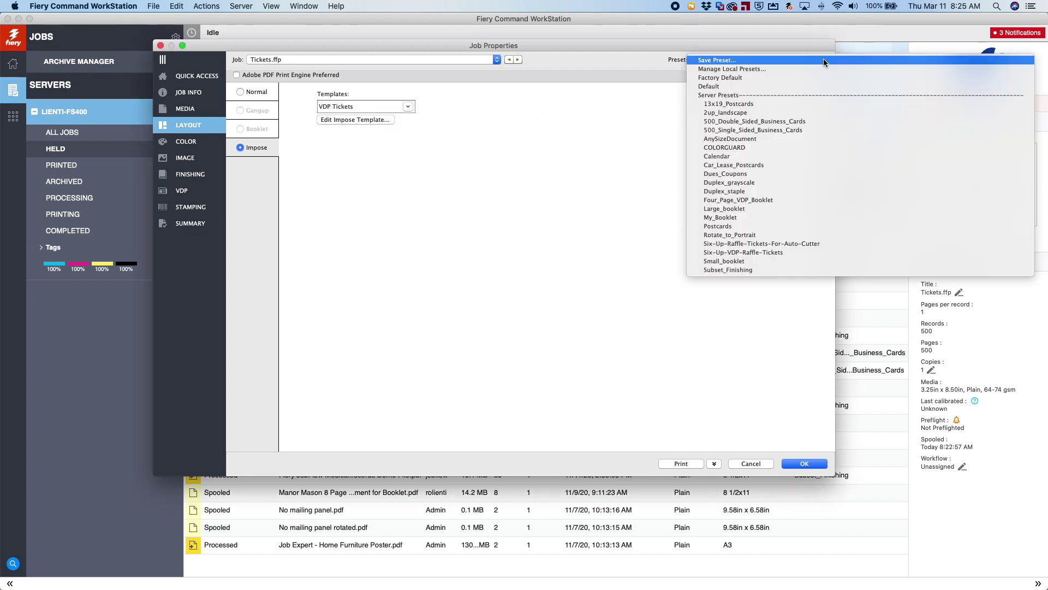
pyautogui.click(758, 60)
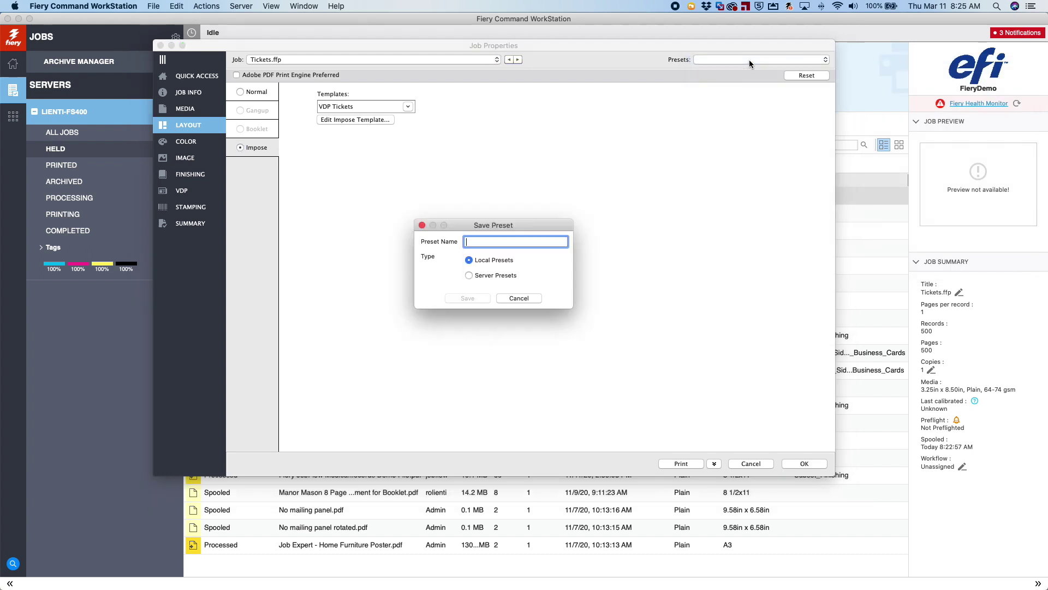
pyautogui.click(468, 276)
pyautogui.write('VDP_')
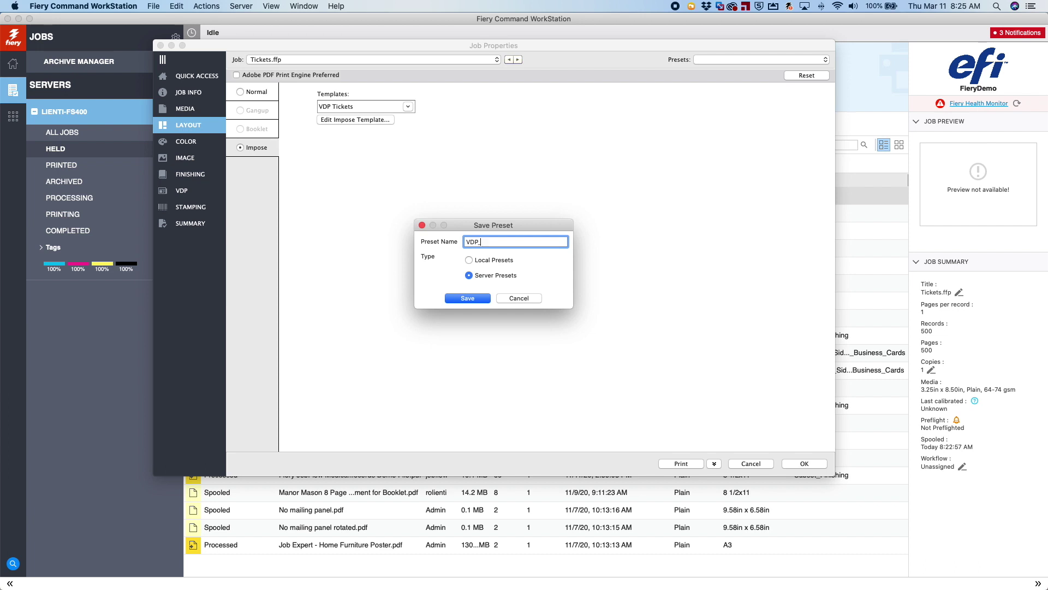
pyautogui.write('Tickets')
pyautogui.click(473, 299)
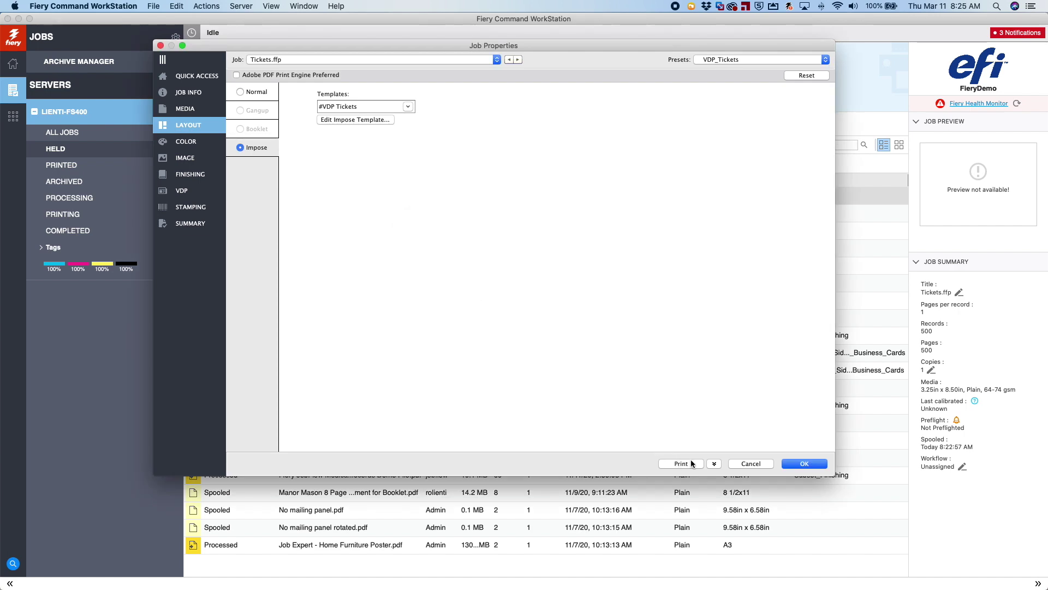
pyautogui.click(747, 464)
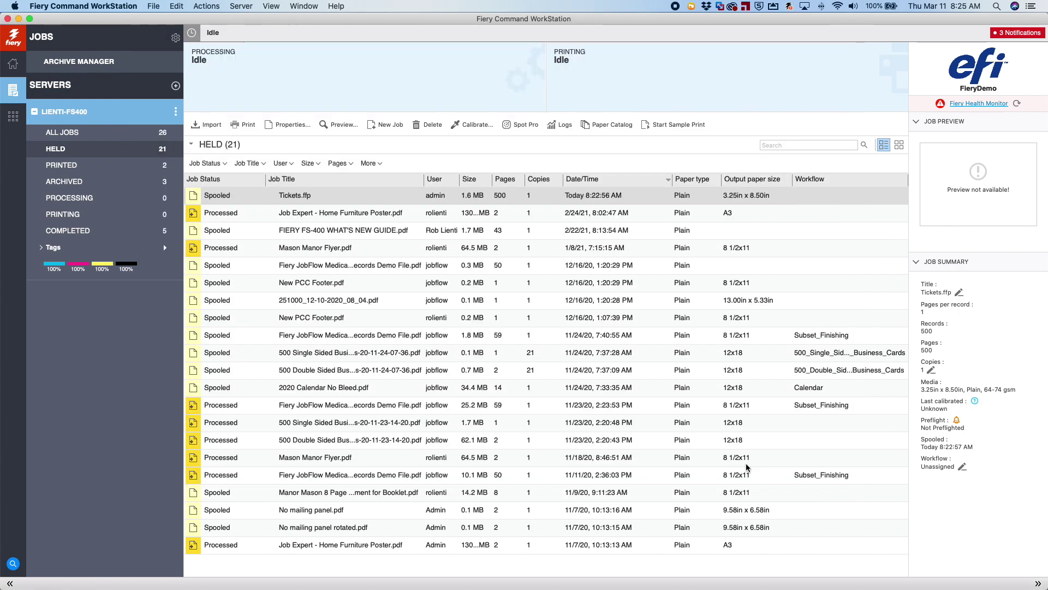
# - Check the Apply Workflow options available for Tickets.ffp
pyautogui.rightClick(318, 202)
pyautogui.moveTo(385, 389)
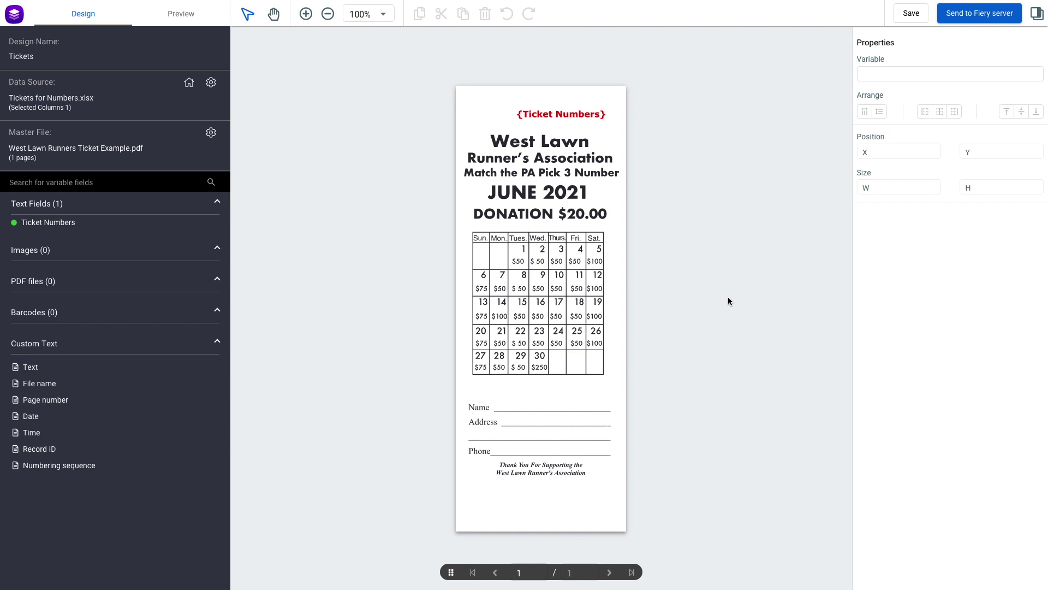
# - Send the Tickets design to the Fiery server with VDP_Tickets settings, processed and held
pyautogui.click(978, 14)
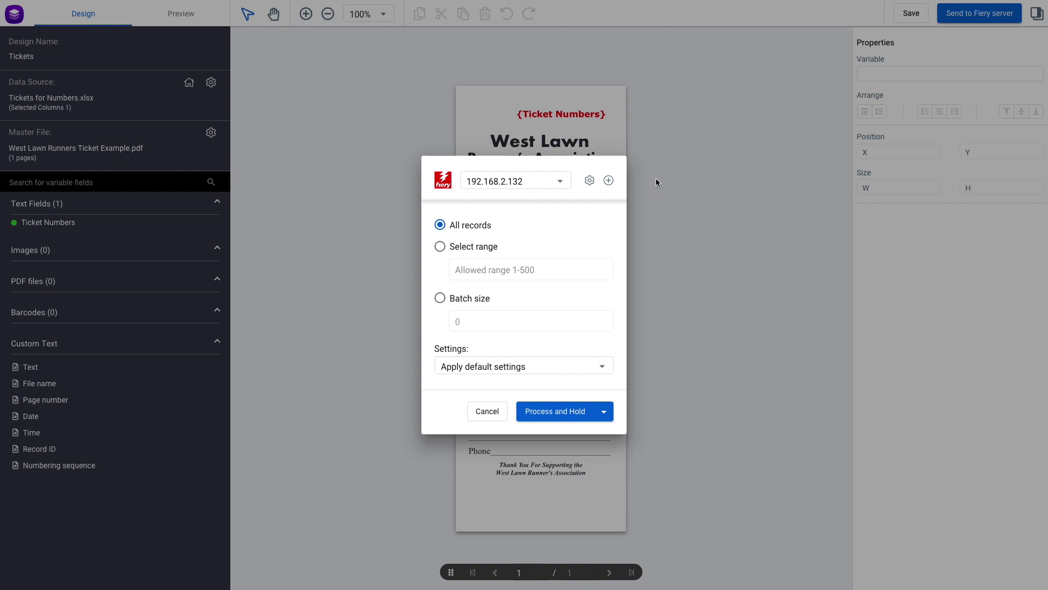
pyautogui.click(603, 364)
pyautogui.scroll(-5, 599, 404)
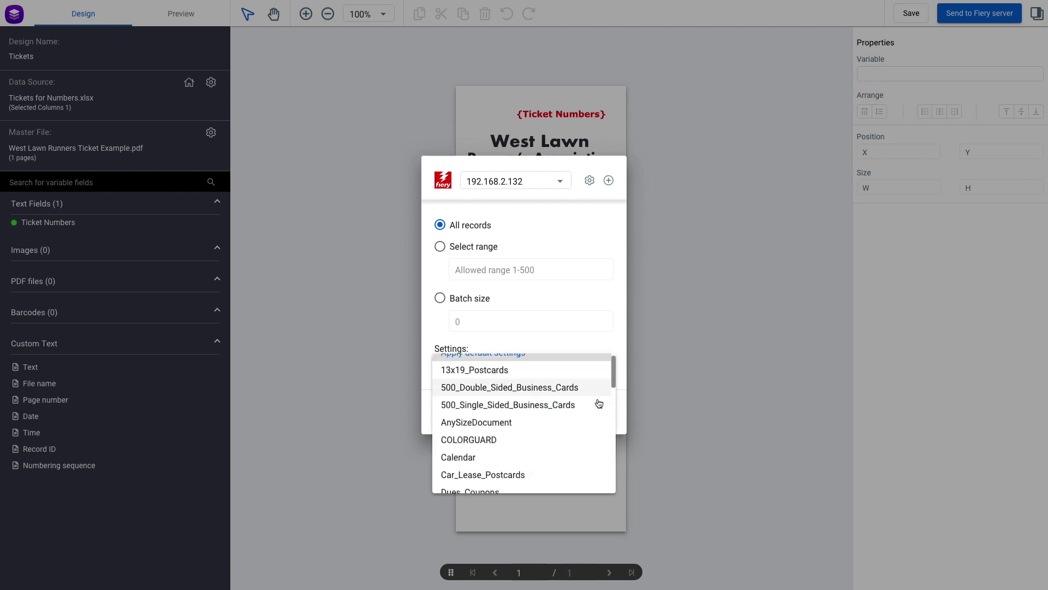
pyautogui.scroll(-3, 597, 418)
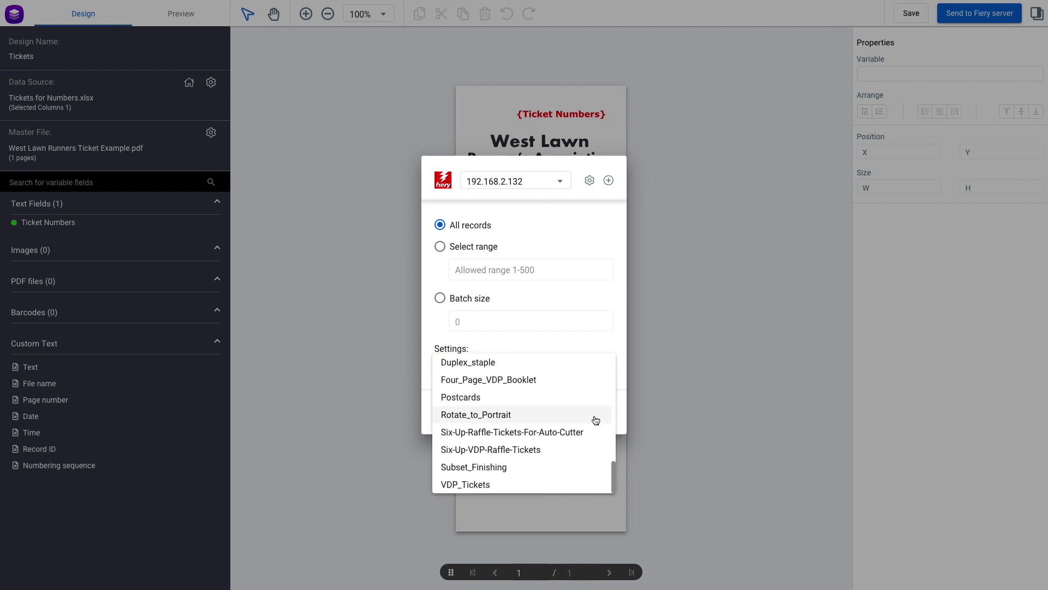
pyautogui.click(502, 484)
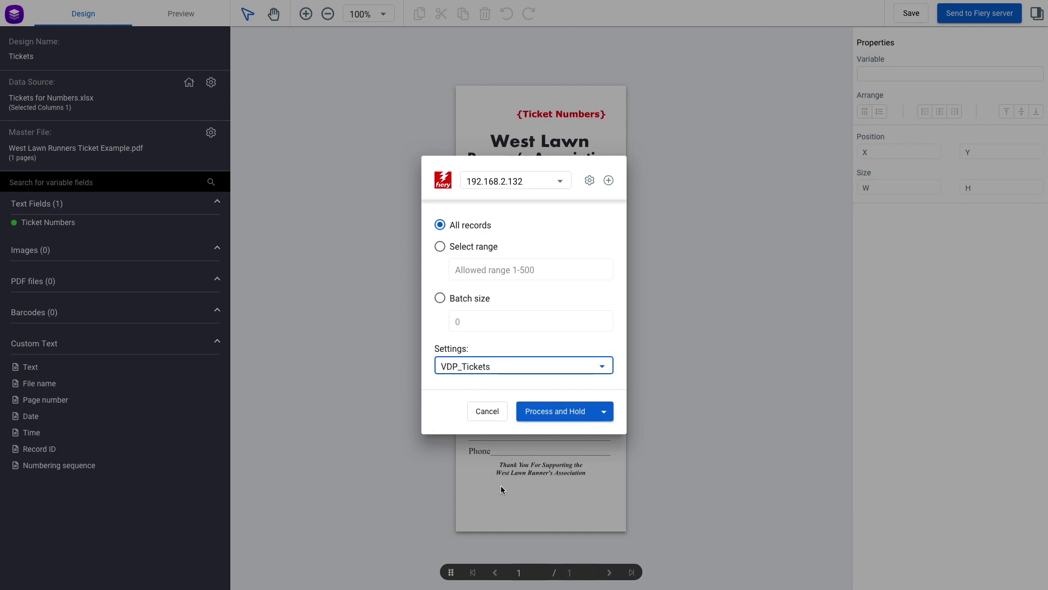
pyautogui.click(558, 414)
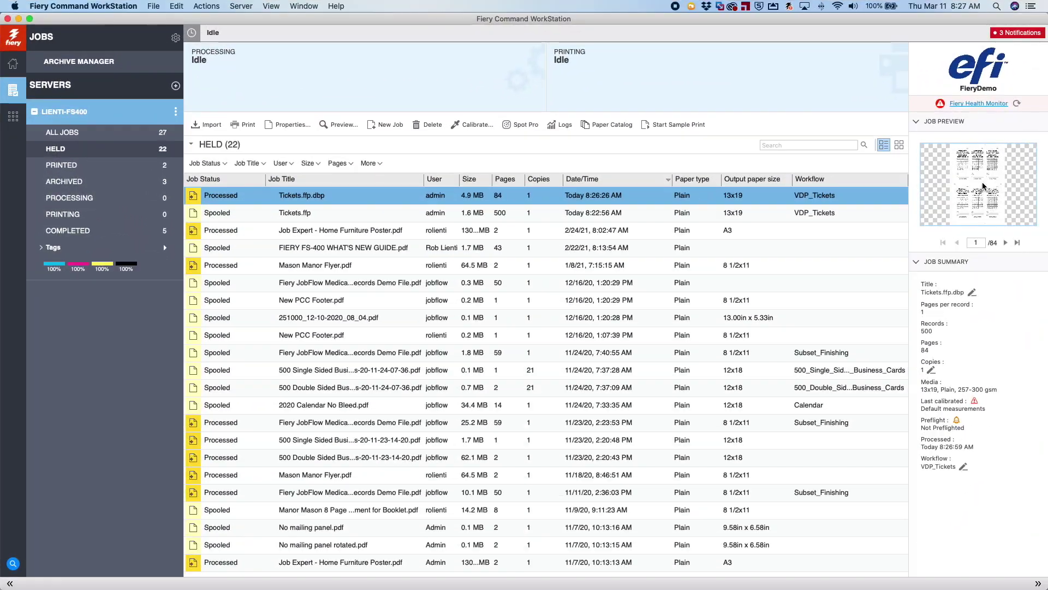
# - Open the held Tickets.ffp.dbp job in Fiery Preview
pyautogui.doubleClick(983, 186)
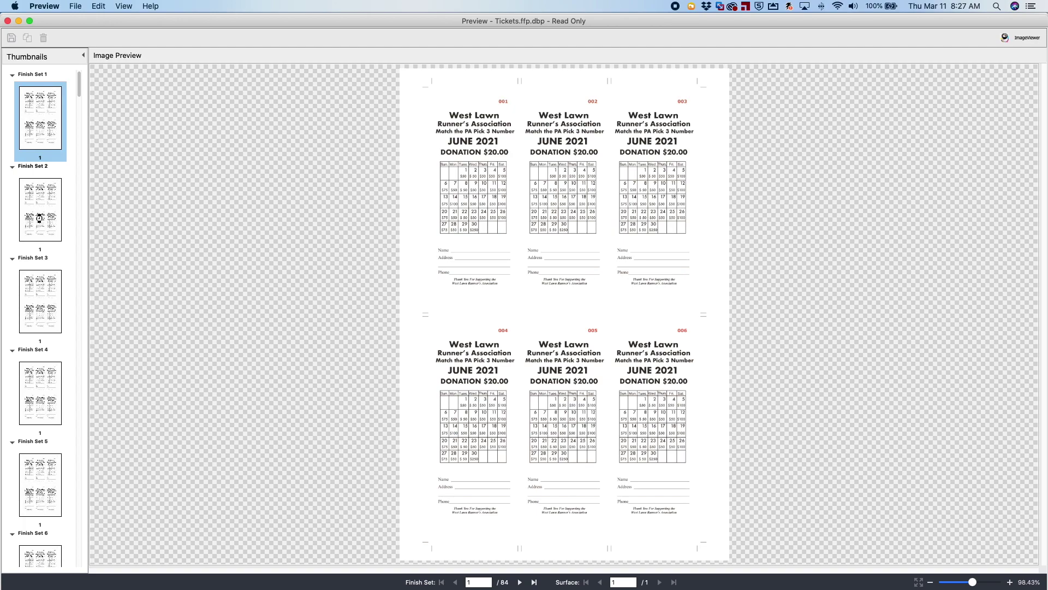
# - Display finish set 2 of 84 to verify tickets 007–012 are ganged six-up on the sheet
pyautogui.click(40, 219)
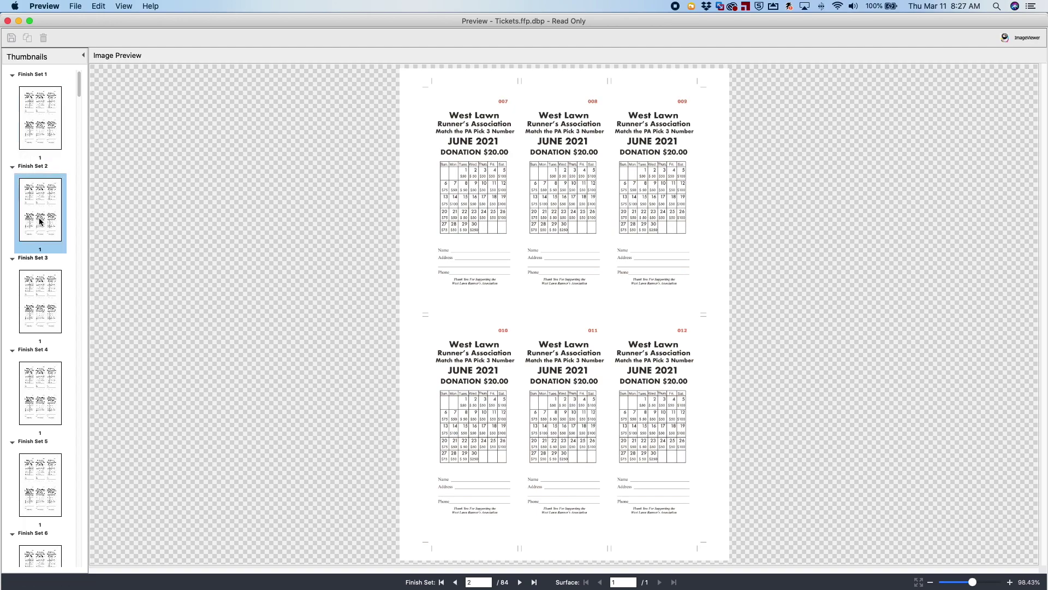